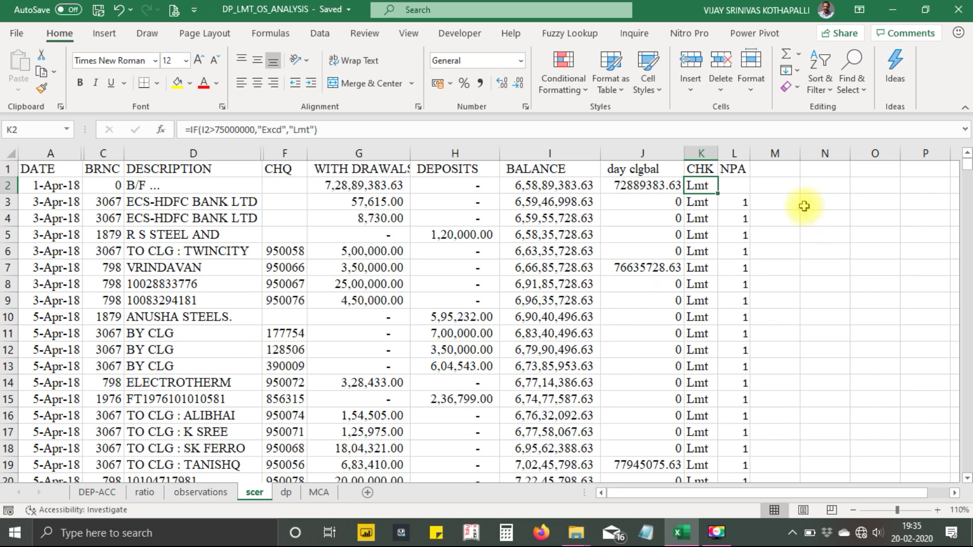
{"action": "key", "text": "F2"}
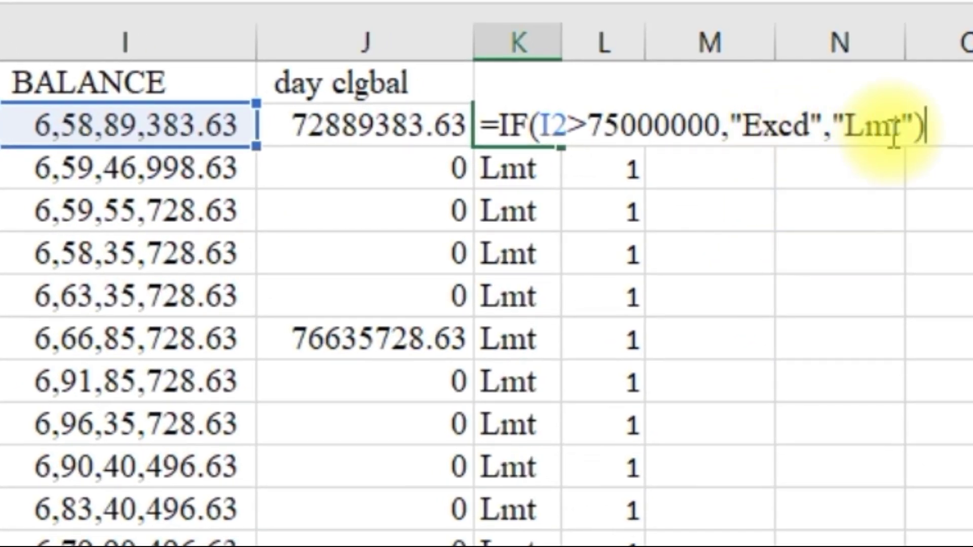
{"action": "key", "text": "ctrl+Return"}
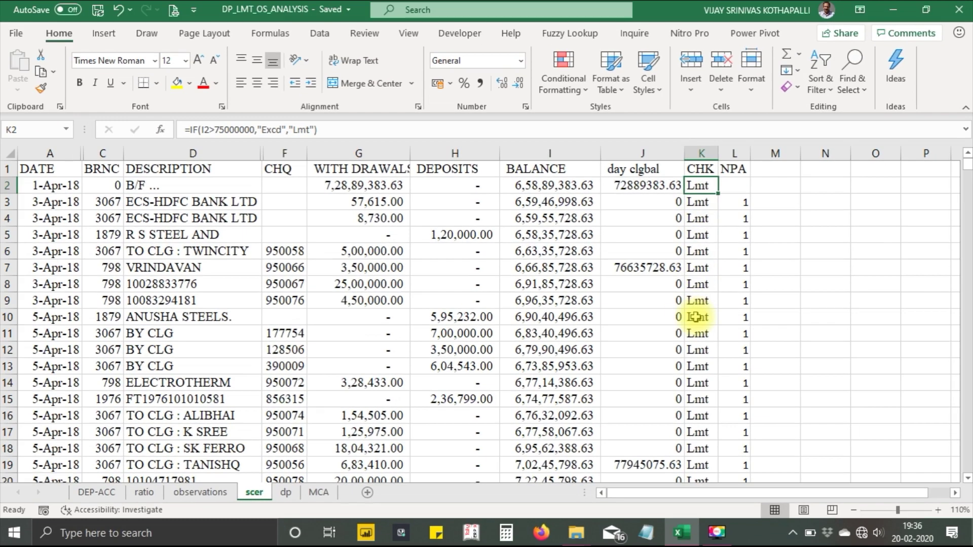
{"action": "key", "text": "Down"}
{"action": "key", "text": "Down"}
{"action": "key", "text": "Down"}
{"action": "key", "text": "Down"}
{"action": "key", "text": "Down"}
{"action": "key", "text": "Down"}
{"action": "key", "text": "Down"}
{"action": "key", "text": "Down"}
{"action": "key", "text": "Down"}
{"action": "key", "text": "Down"}
{"action": "key", "text": "Down"}
{"action": "key", "text": "Down"}
{"action": "key", "text": "Down"}
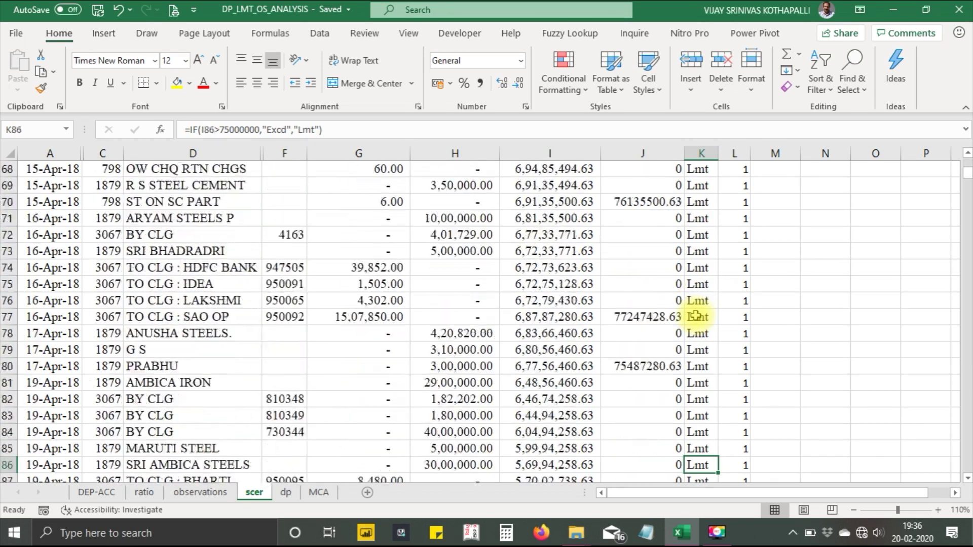
{"action": "key", "text": "Down"}
{"action": "key", "text": "Down"}
{"action": "key", "text": "Down"}
{"action": "key", "text": "ctrl+Up"}
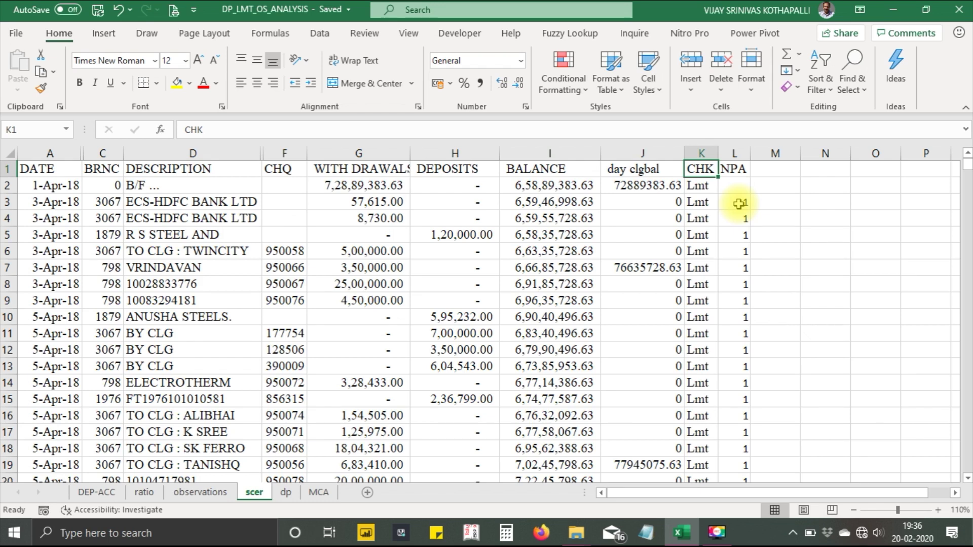
Step: Review the NPA day-count formula =IF(K3="excd",(A3-A2)+L2,1) in L3 unchanged and return to the top
{"action": "left_click", "coordinate": [740, 204]}
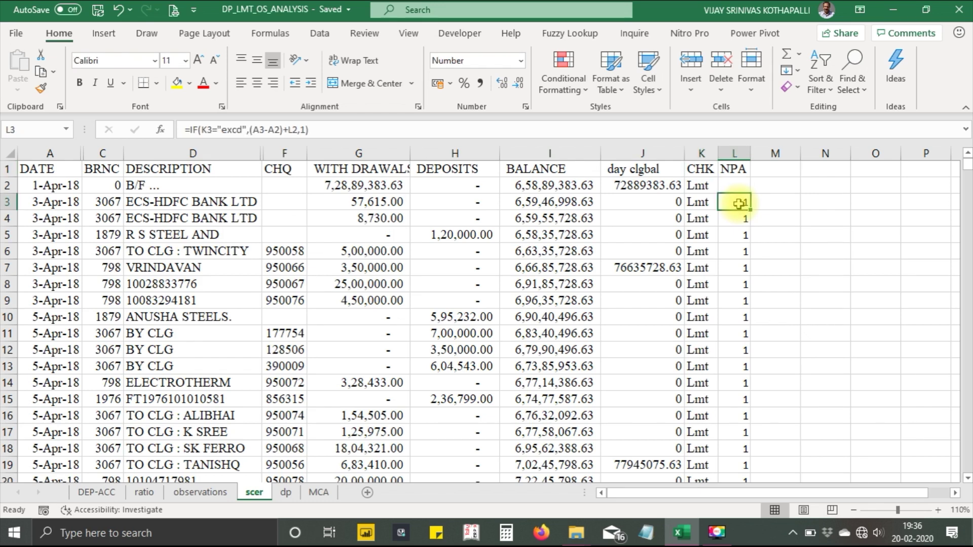
{"action": "double_click", "coordinate": [740, 204]}
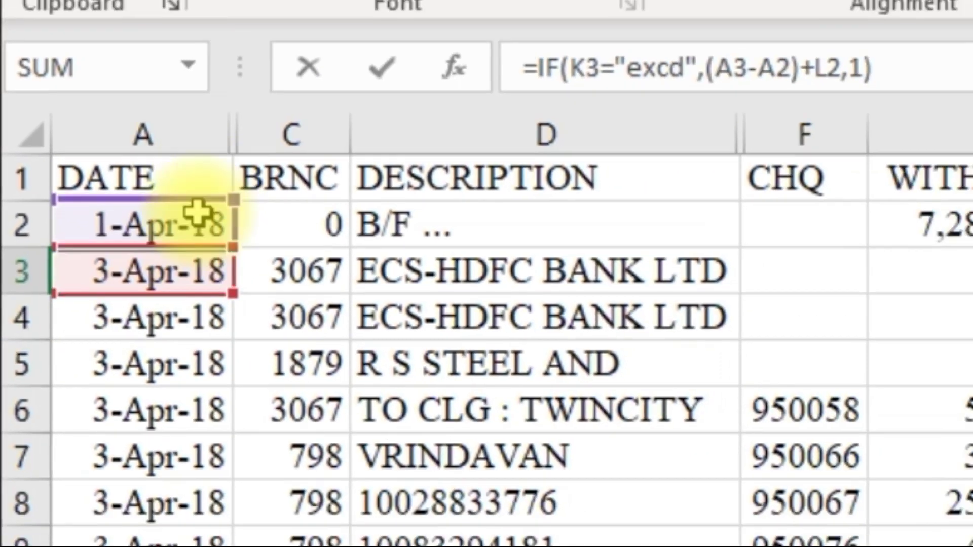
{"action": "key", "text": "ctrl+Return"}
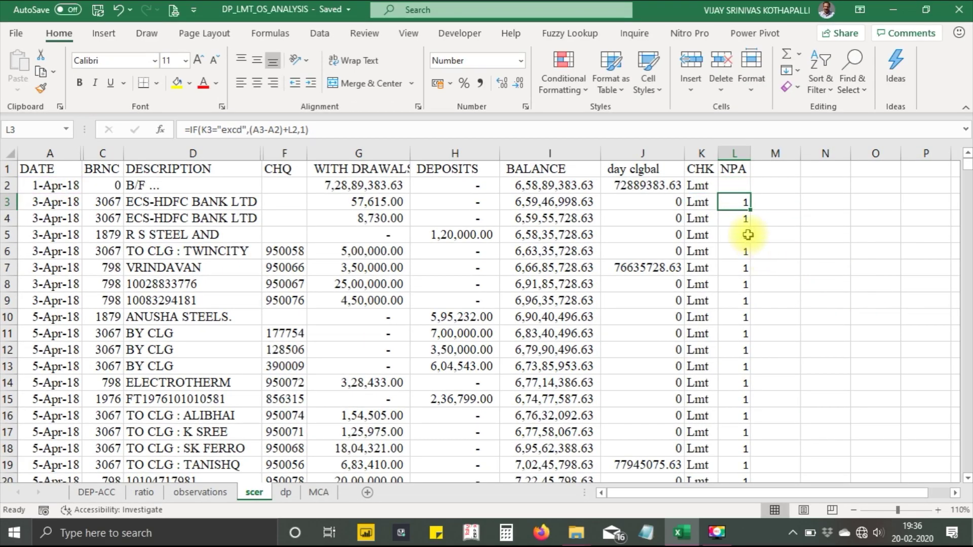
{"action": "scroll", "coordinate": [745, 346], "scroll_direction": "down", "scroll_amount": 1}
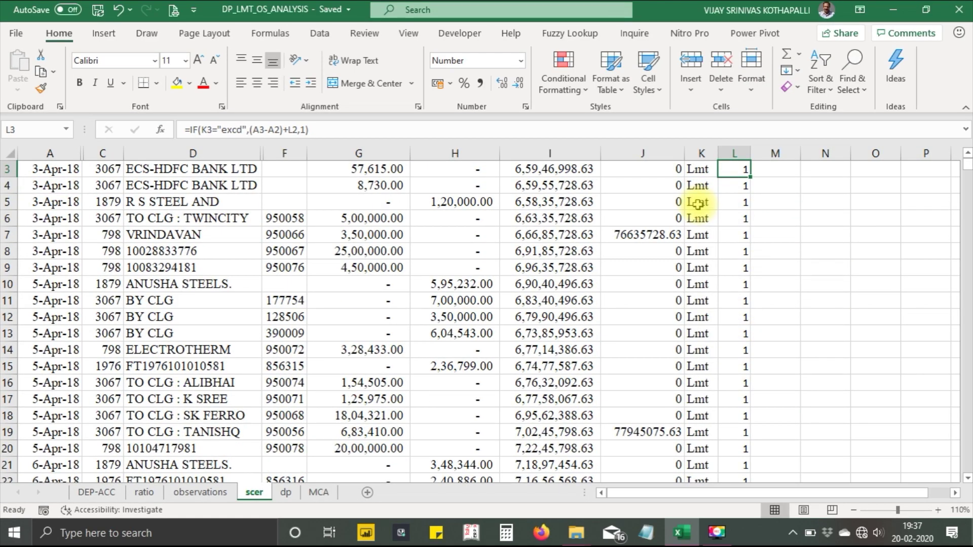
{"action": "key", "text": "ctrl+Home"}
Step: Enable header filters and filter the CHK column to show only Excd rows, excluding Lmt
{"action": "key", "text": "ctrl+shift+l"}
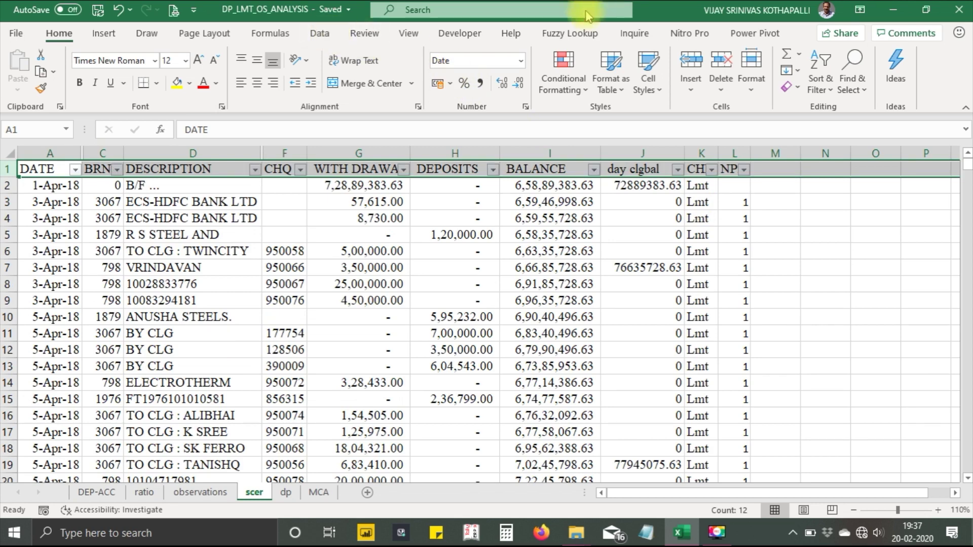
{"action": "left_click", "coordinate": [711, 168]}
{"action": "left_click", "coordinate": [580, 345]}
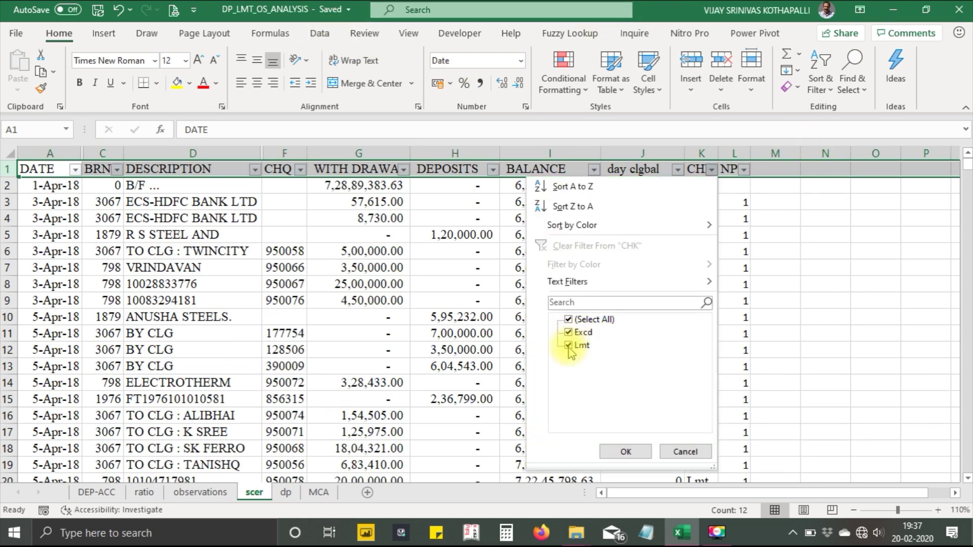
{"action": "left_click", "coordinate": [625, 452]}
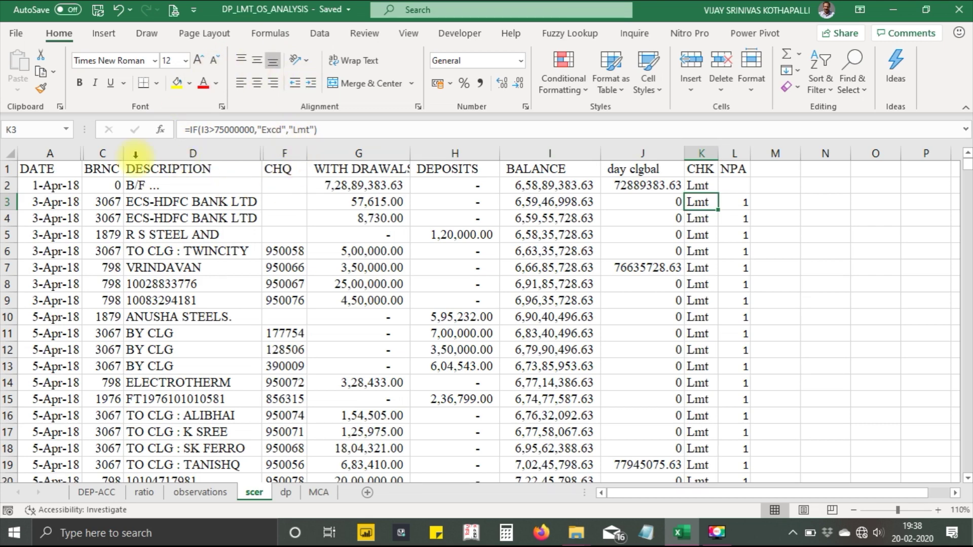
Step: Review the dp sheet's Stk_Drs, Crs and DP formulas in row 5
{"action": "left_click", "coordinate": [286, 493]}
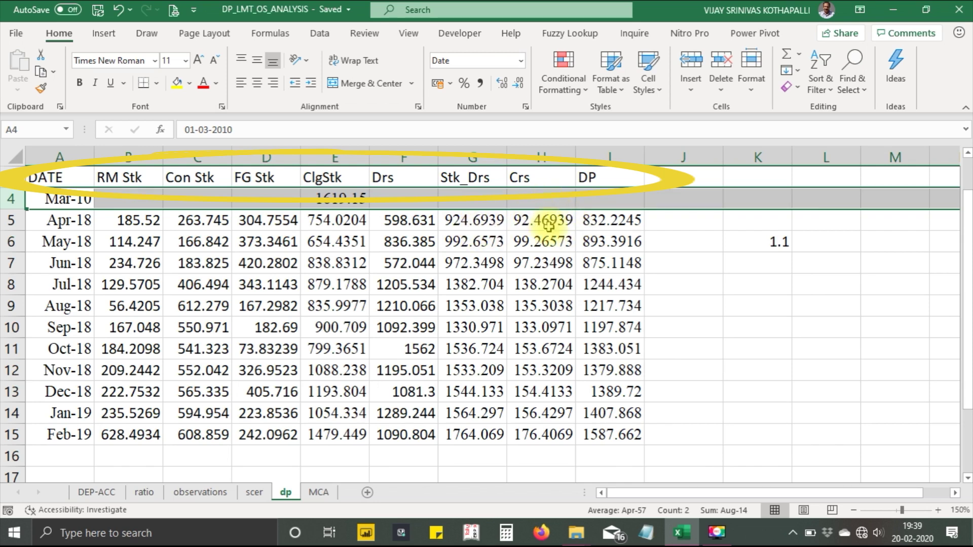
{"action": "left_click", "coordinate": [719, 236]}
{"action": "left_click", "coordinate": [768, 242]}
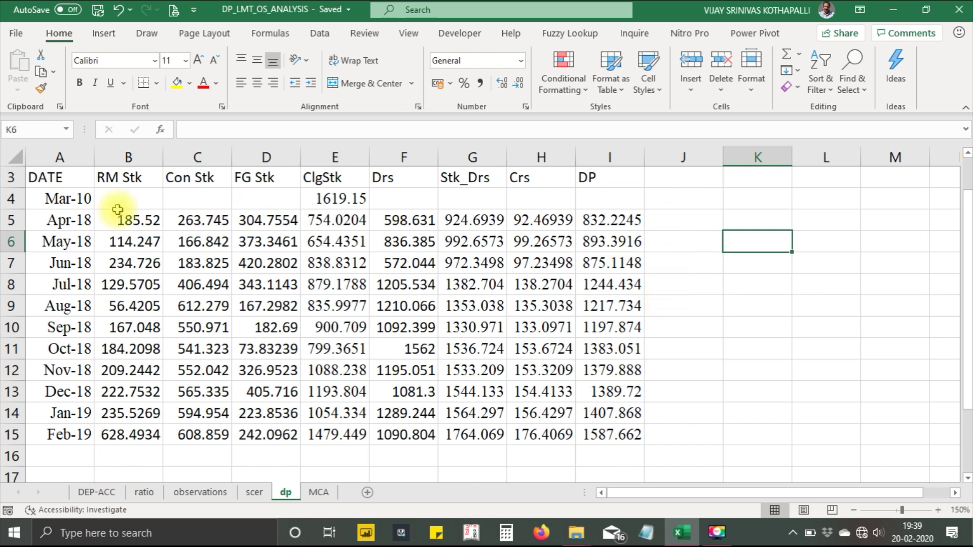
{"action": "left_click", "coordinate": [463, 220]}
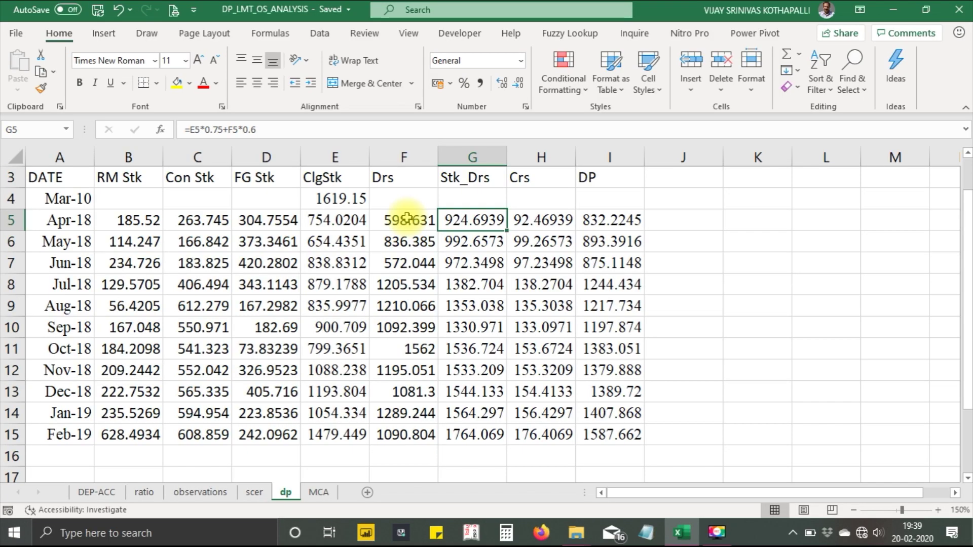
{"action": "left_click", "coordinate": [542, 220]}
{"action": "left_click", "coordinate": [610, 219]}
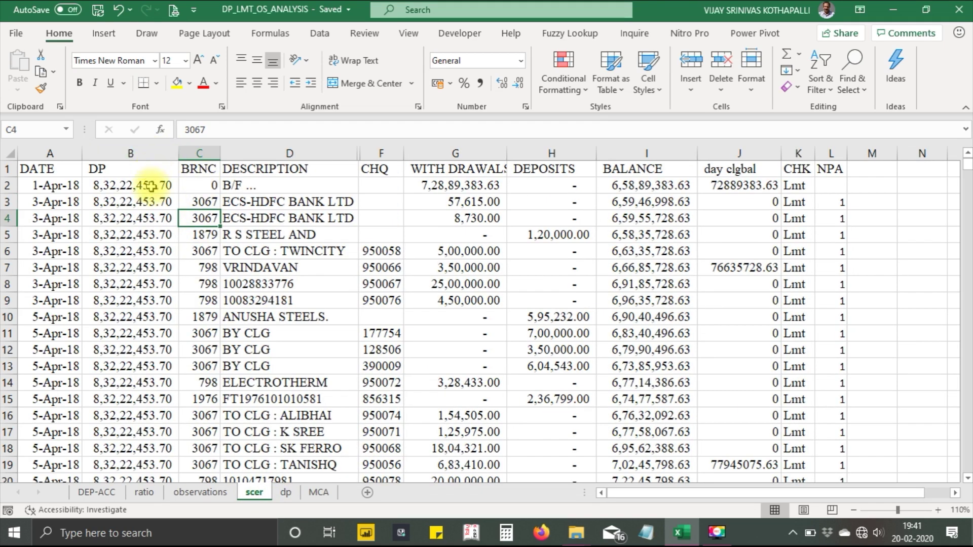
Step: Inspect the DP lookup =VLOOKUP(A2,DP,9,1)*100000 in B2 against the dp sheet's data
{"action": "left_click", "coordinate": [151, 186]}
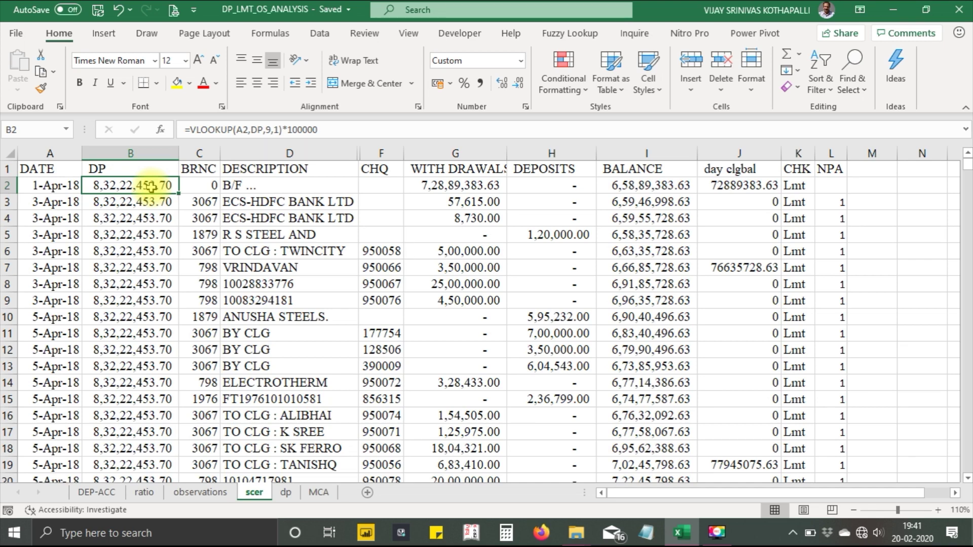
{"action": "left_click", "coordinate": [288, 493]}
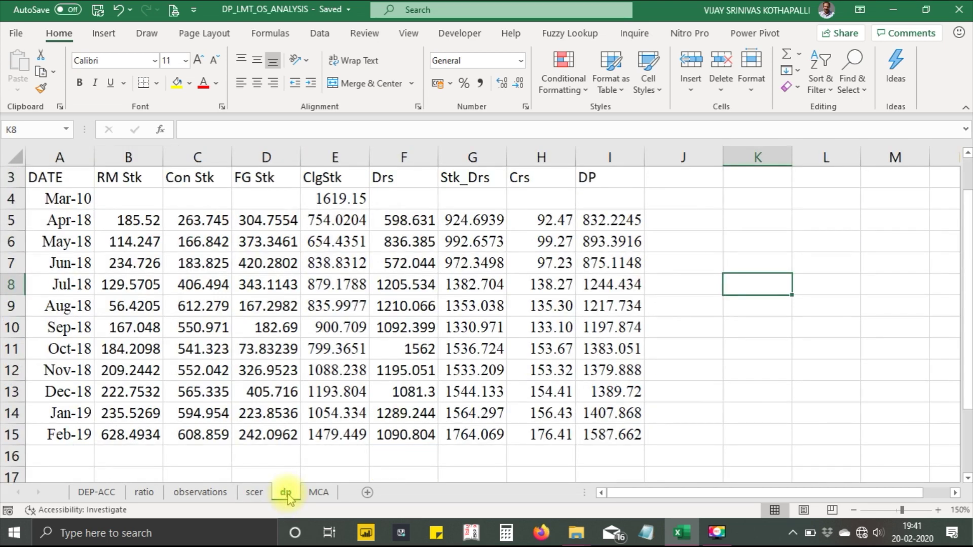
{"action": "left_click", "coordinate": [254, 492]}
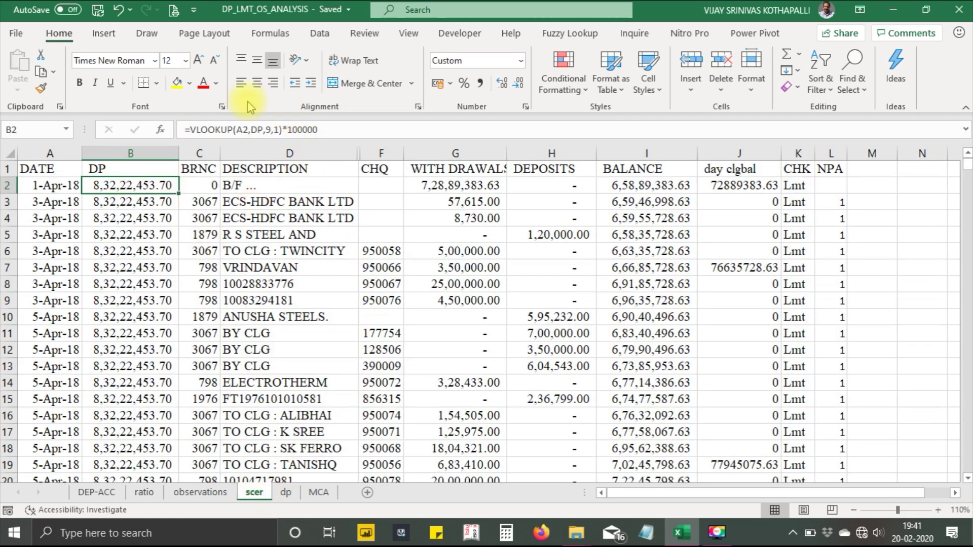
{"action": "left_click", "coordinate": [187, 130]}
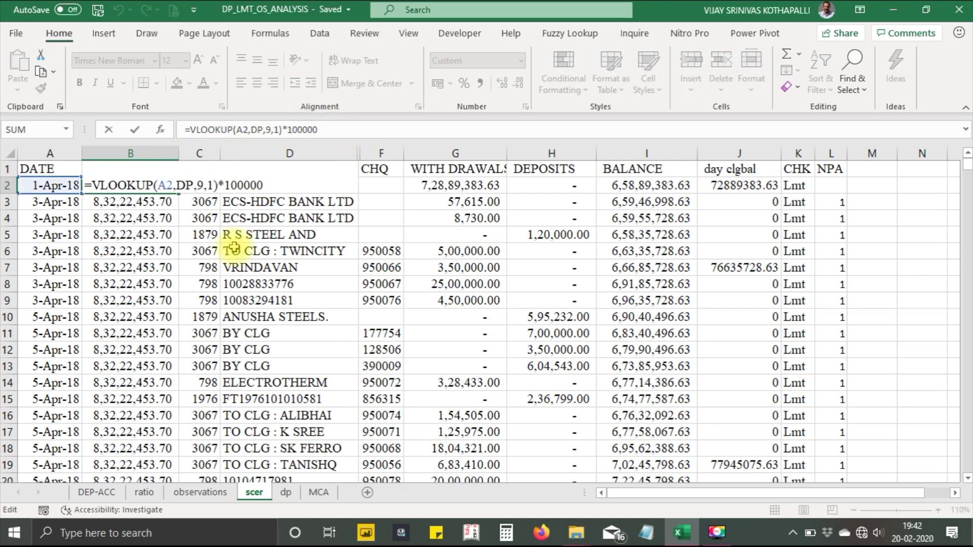
{"action": "left_click", "coordinate": [286, 494]}
{"action": "left_click", "coordinate": [221, 493]}
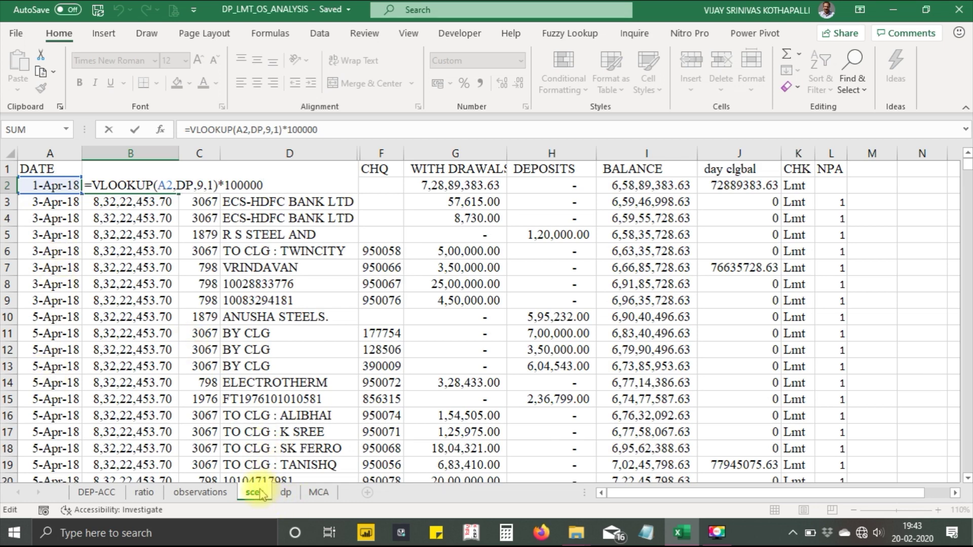
Step: Check the dp table's date and DP ranges, then copy the DP lookup down the whole scer column
{"action": "left_click", "coordinate": [287, 494]}
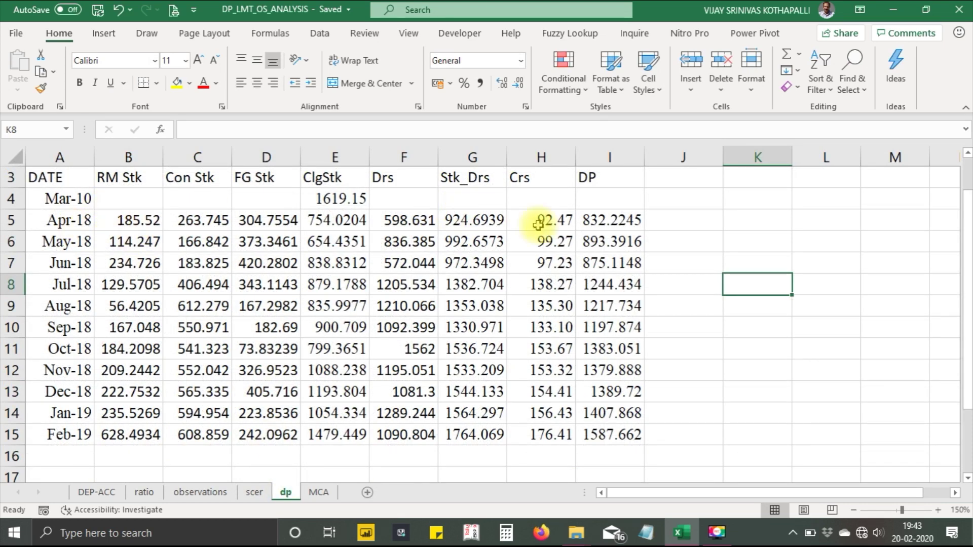
{"action": "mouse_move", "coordinate": [608, 196]}
{"action": "left_mouse_down"}
{"action": "mouse_move", "coordinate": [574, 221]}
{"action": "mouse_move", "coordinate": [617, 222]}
{"action": "left_mouse_up"}
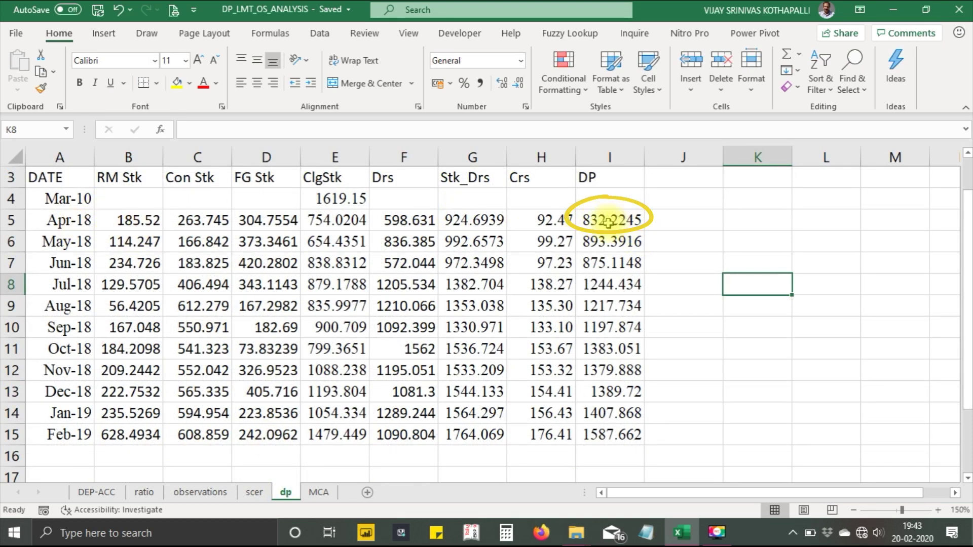
{"action": "left_click_drag", "start_coordinate": [46, 199], "coordinate": [67, 242]}
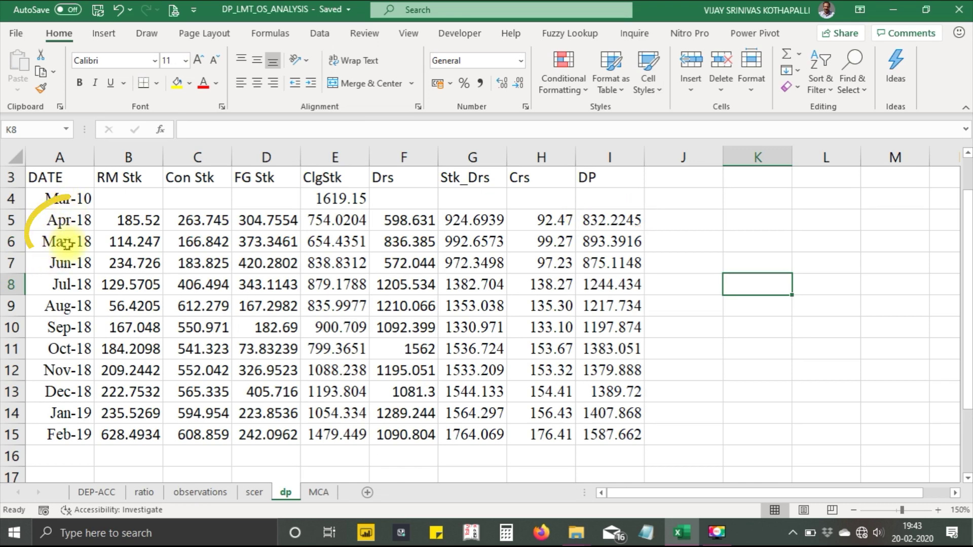
{"action": "left_click", "coordinate": [254, 492]}
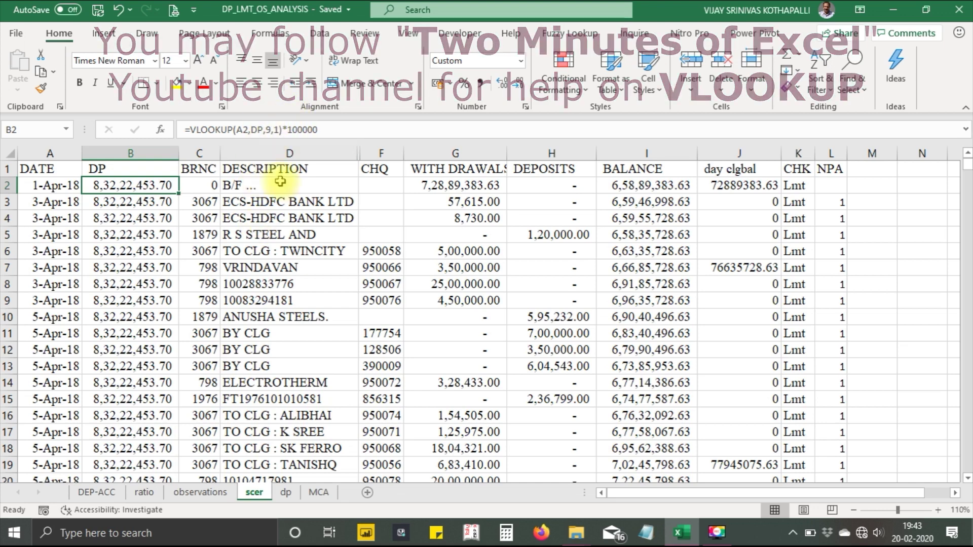
{"action": "double_click", "coordinate": [181, 193]}
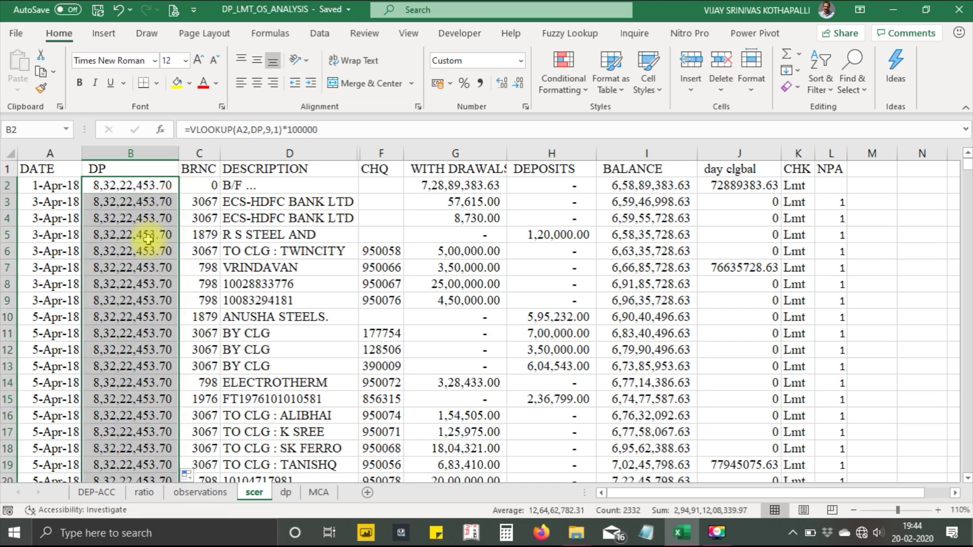
Step: Autofit column B so the final DP values show as numbers, then return to the top beside CHK
{"action": "left_click", "coordinate": [135, 298]}
{"action": "key", "text": "ctrl+Down"}
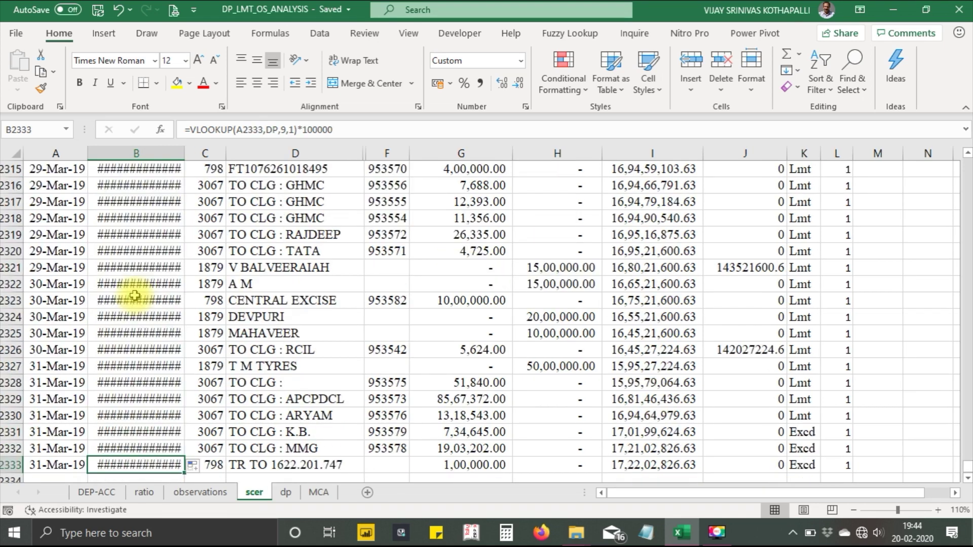
{"action": "double_click", "coordinate": [187, 155]}
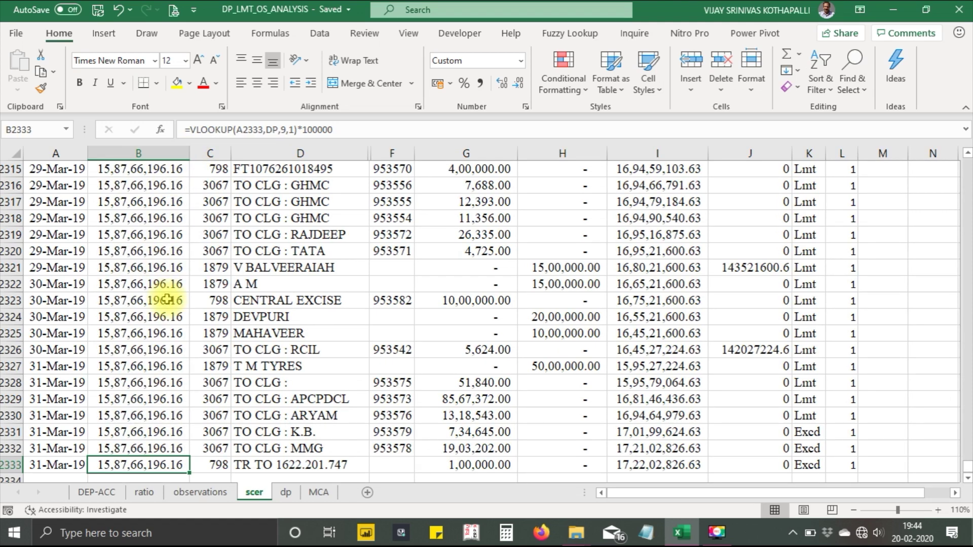
{"action": "key", "text": "Up"}
{"action": "key", "text": "Up"}
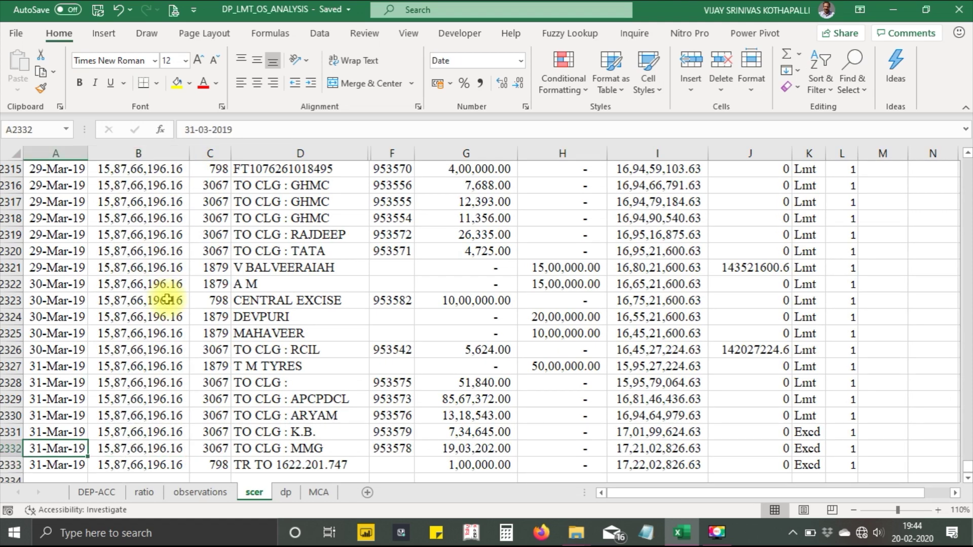
{"action": "key", "text": "Left"}
{"action": "key", "text": "Right"}
{"action": "key", "text": "ctrl+Up"}
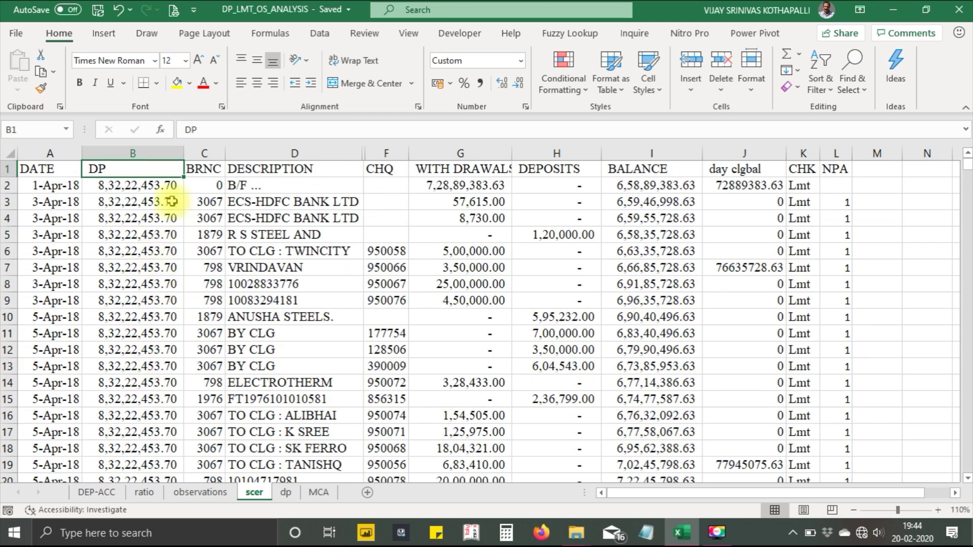
{"action": "left_click", "coordinate": [804, 186]}
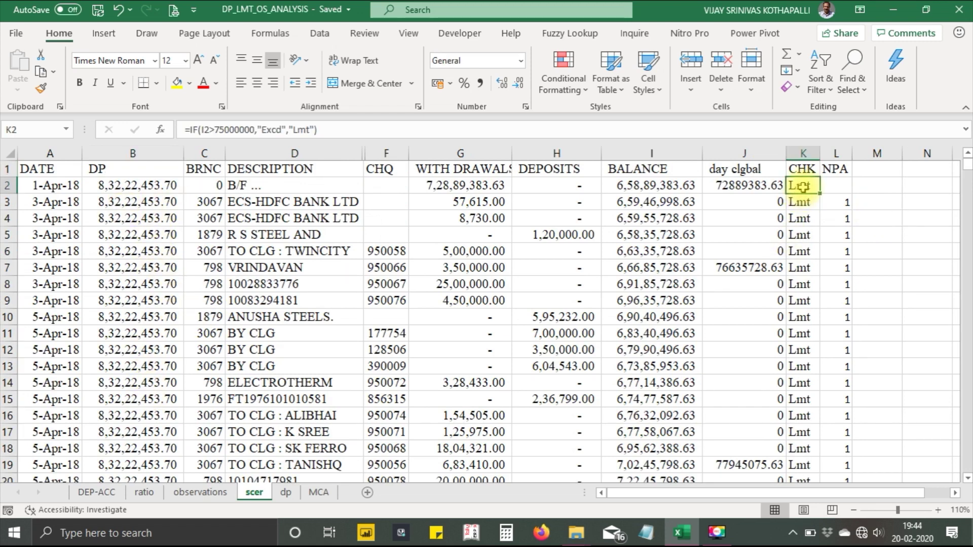
Step: Change CHK in K2 to =IF(I2>B2,"Excd","Lmt") and copy it down column K
{"action": "left_click", "coordinate": [256, 130]}
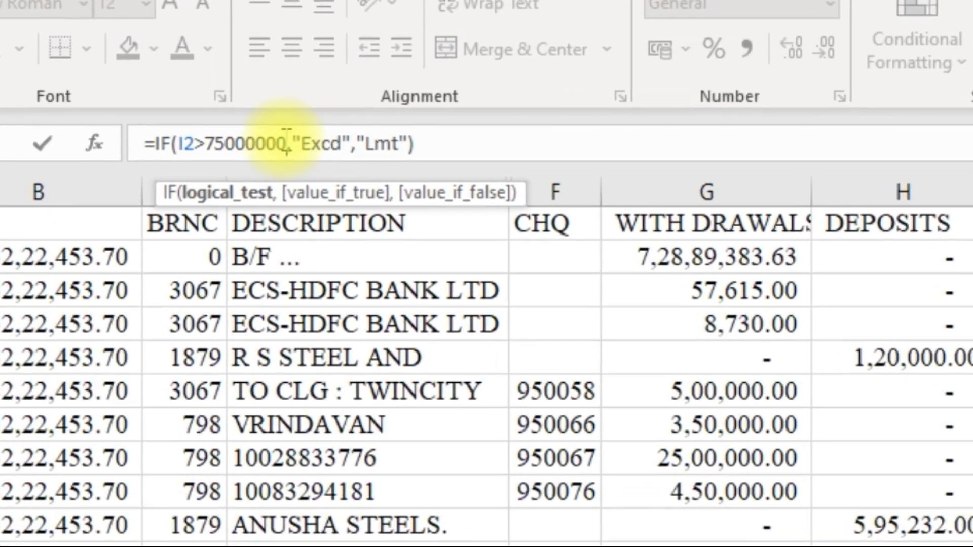
{"action": "key", "text": "BackSpace"}
{"action": "key", "text": "BackSpace"}
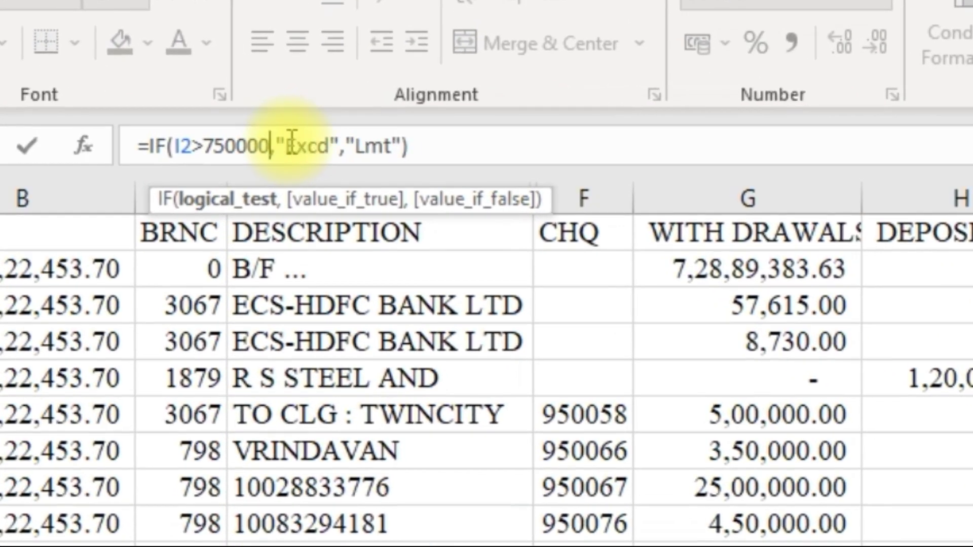
{"action": "key", "text": "BackSpace"}
{"action": "key", "text": "BackSpace"}
{"action": "key", "text": "BackSpace"}
{"action": "key", "text": "BackSpace"}
{"action": "key", "text": "BackSpace"}
{"action": "key", "text": "BackSpace"}
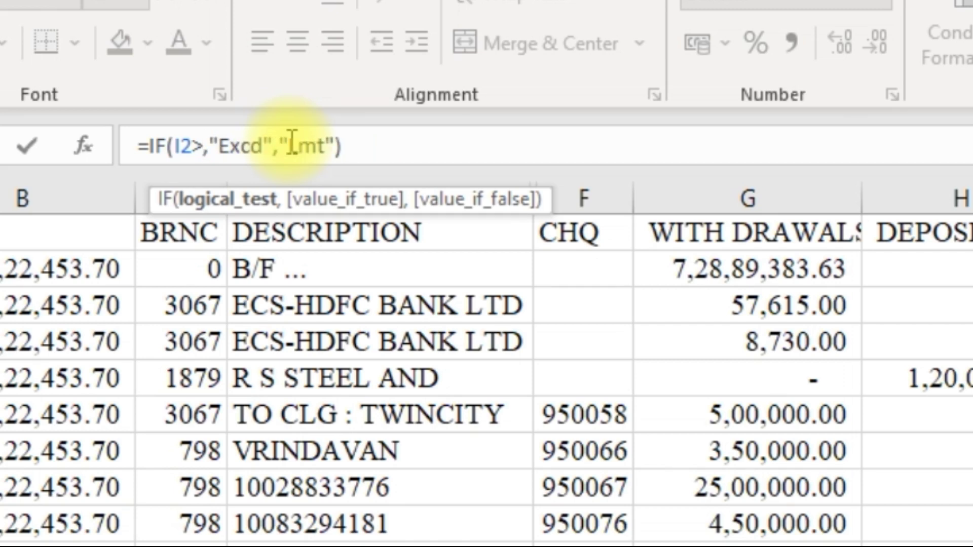
{"action": "type", "text": "bs"}
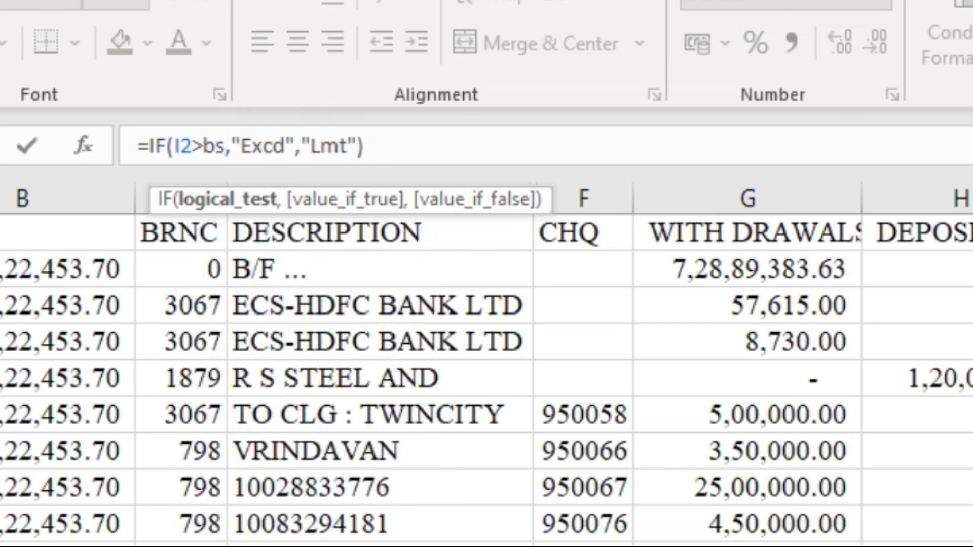
{"action": "key", "text": "ctrl+Return"}
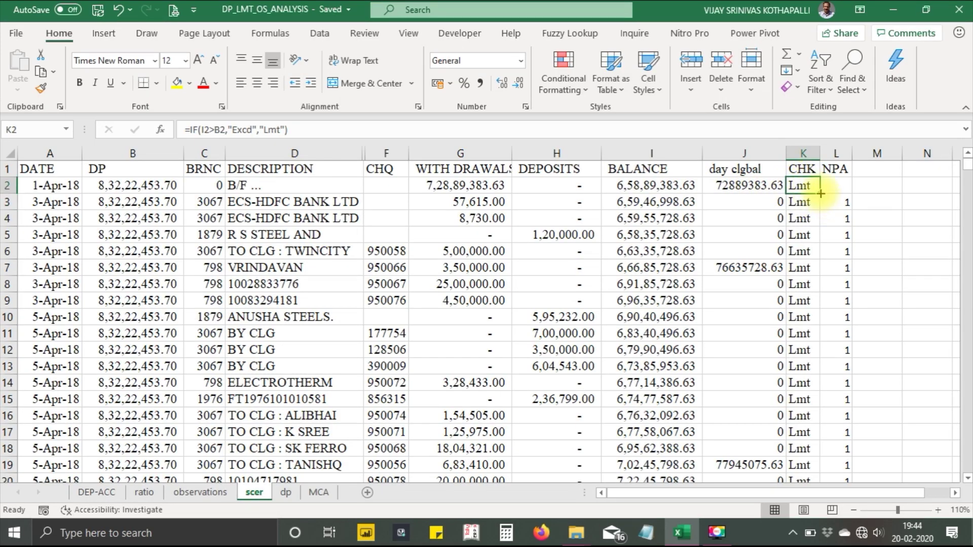
{"action": "double_click", "coordinate": [821, 194]}
Step: Scan the NPA column's final rows to confirm the accumulated day counts near 127-140
{"action": "left_click", "coordinate": [833, 269]}
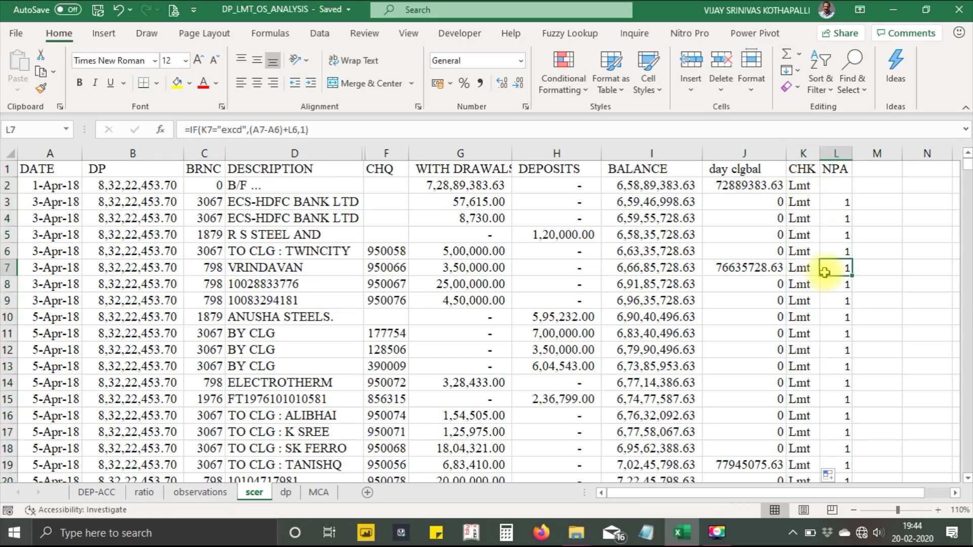
{"action": "key", "text": "ctrl+Down"}
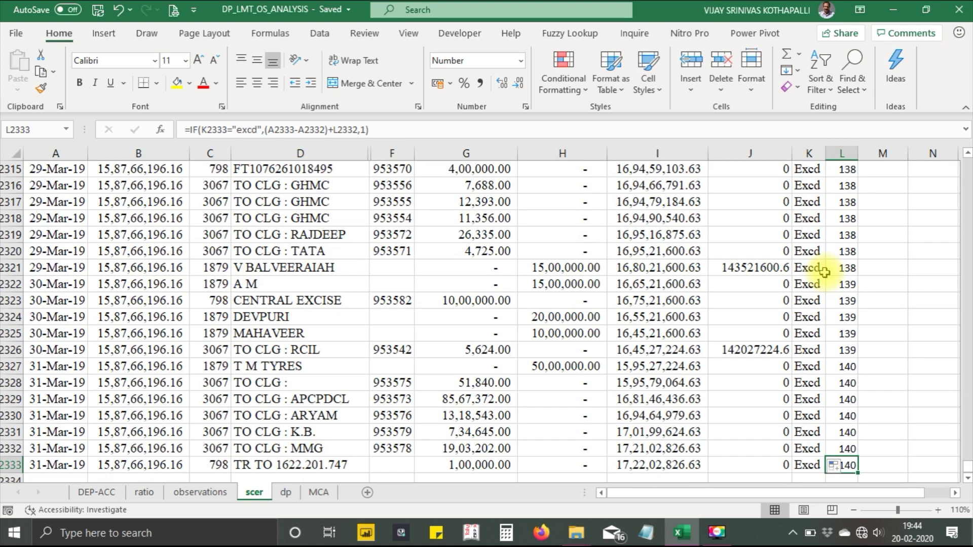
{"action": "key", "text": "ctrl+Up"}
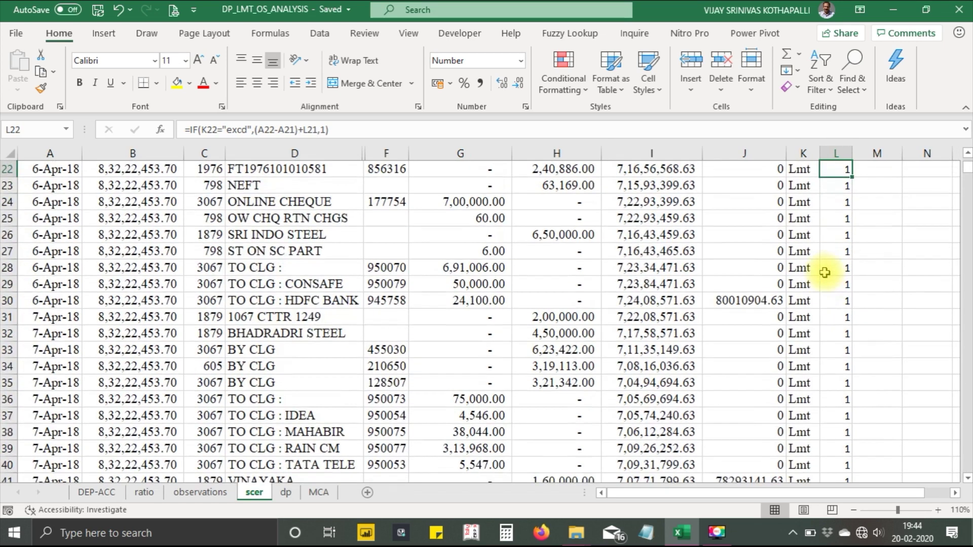
{"action": "key", "text": "ctrl+Down"}
{"action": "key", "text": "ctrl+Up"}
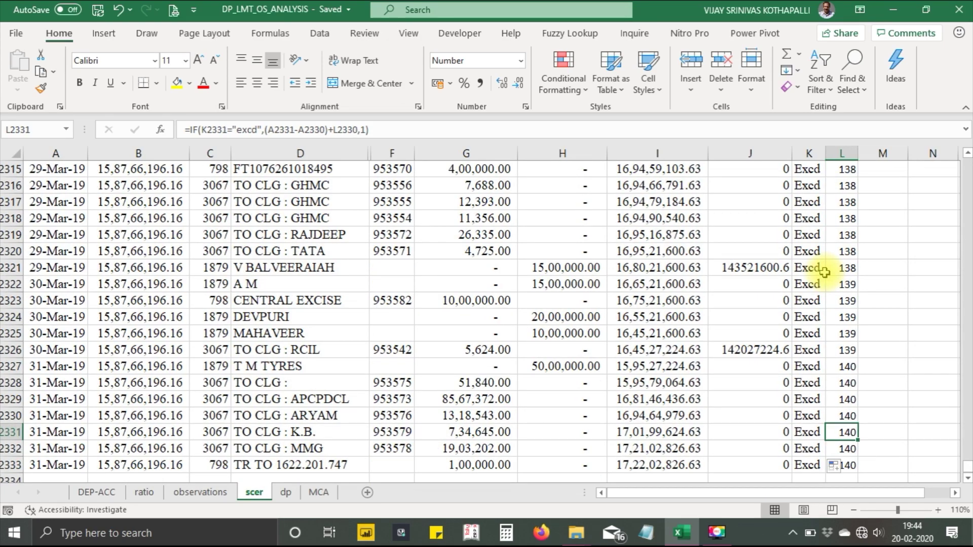
{"action": "key", "text": "Page_Up"}
{"action": "key", "text": "Page_Up"}
{"action": "key", "text": "Page_Up"}
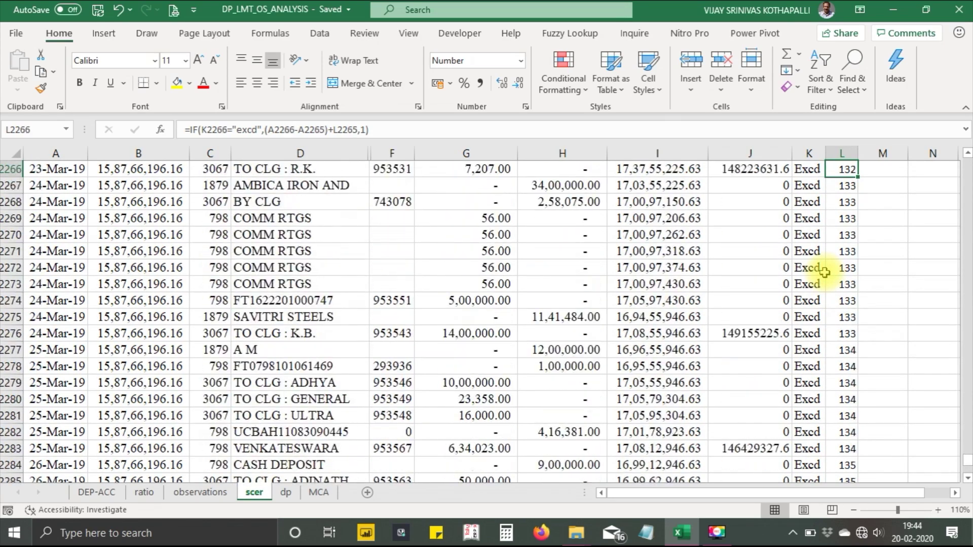
{"action": "key", "text": "Page_Up"}
{"action": "key", "text": "Page_Up"}
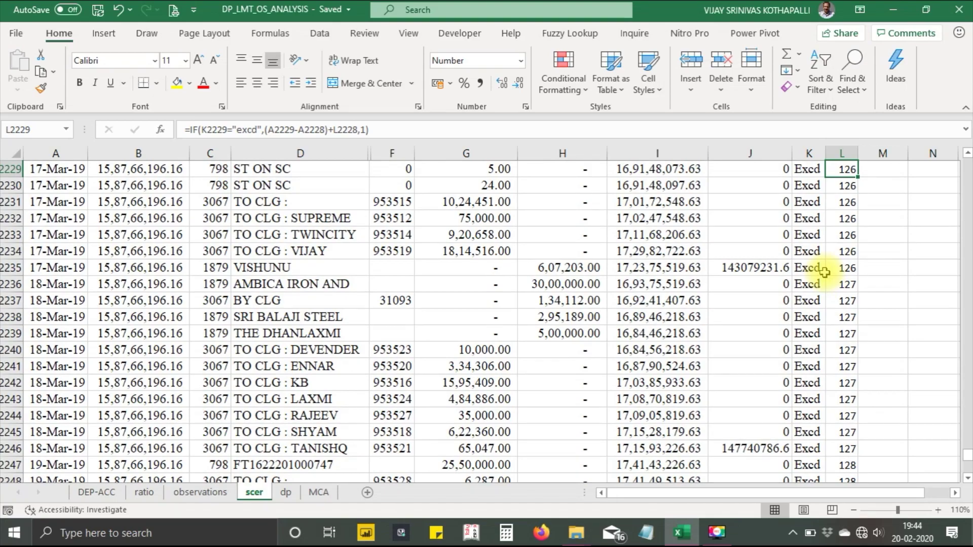